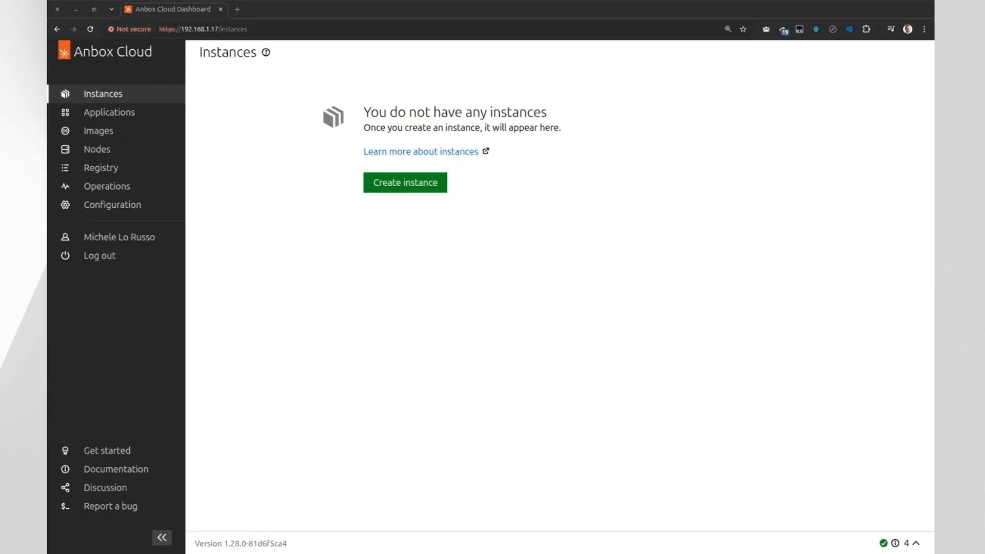
Switch to the Tilix terminal and check the installed anbox-cloud-appliance and anbox-connect snaps
key("alt+Tab")
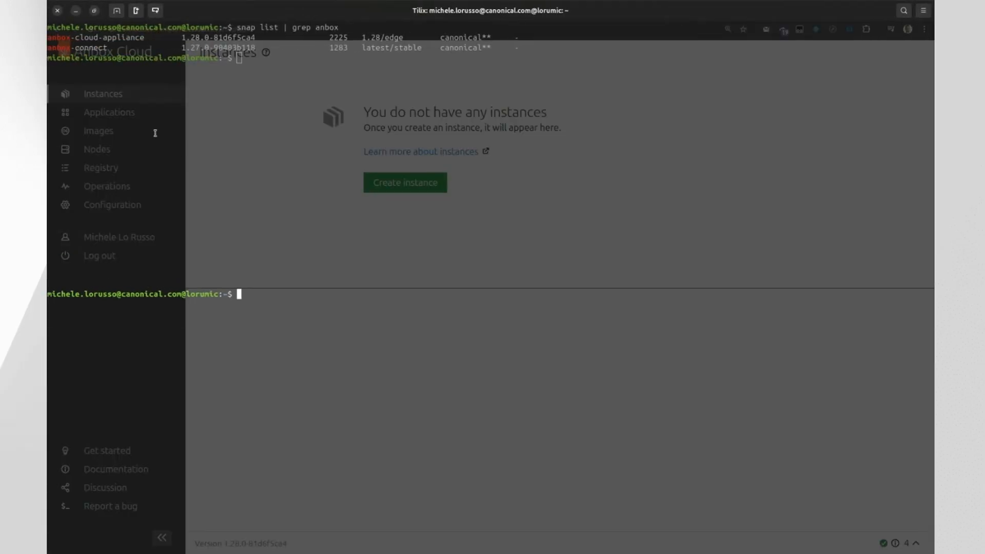
double_click(134, 37)
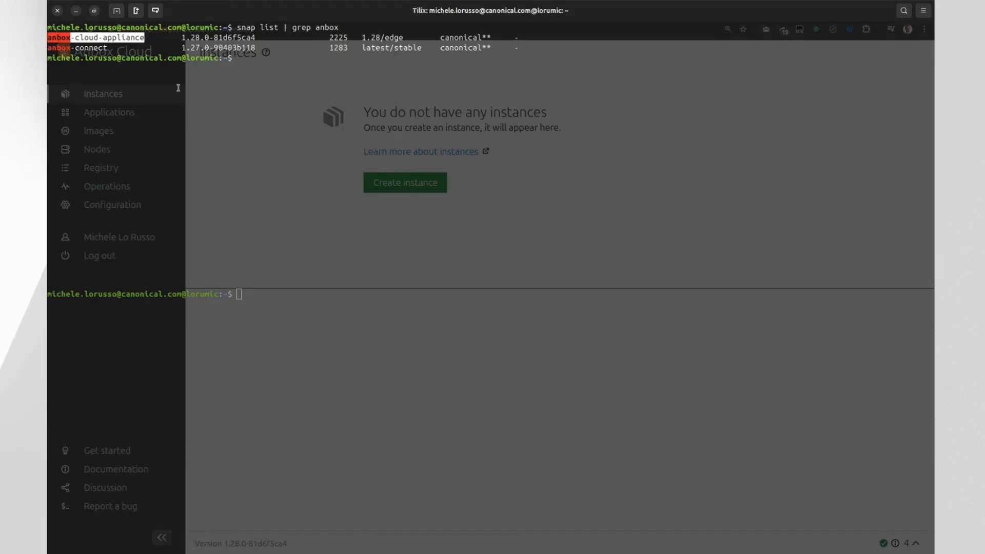
double_click(108, 48)
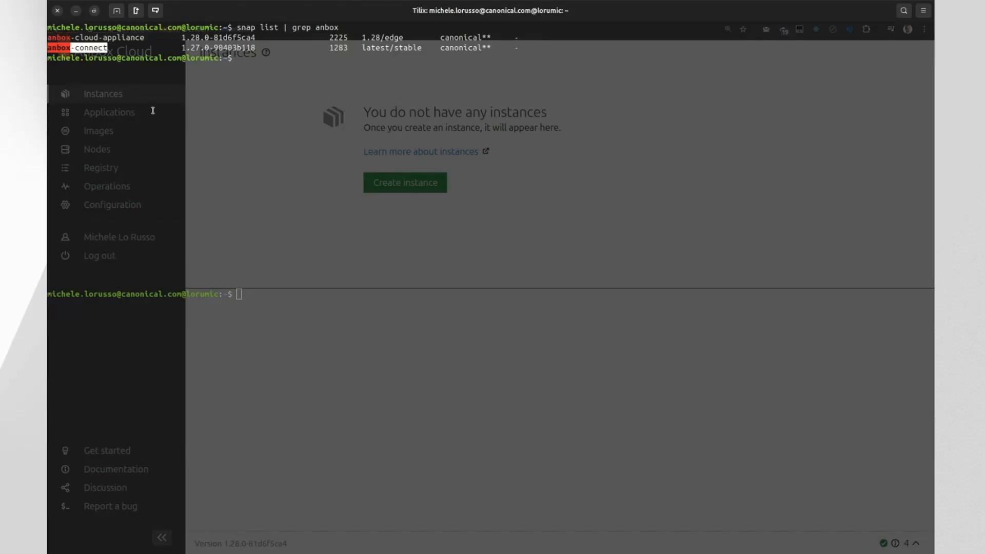
left_click(171, 133)
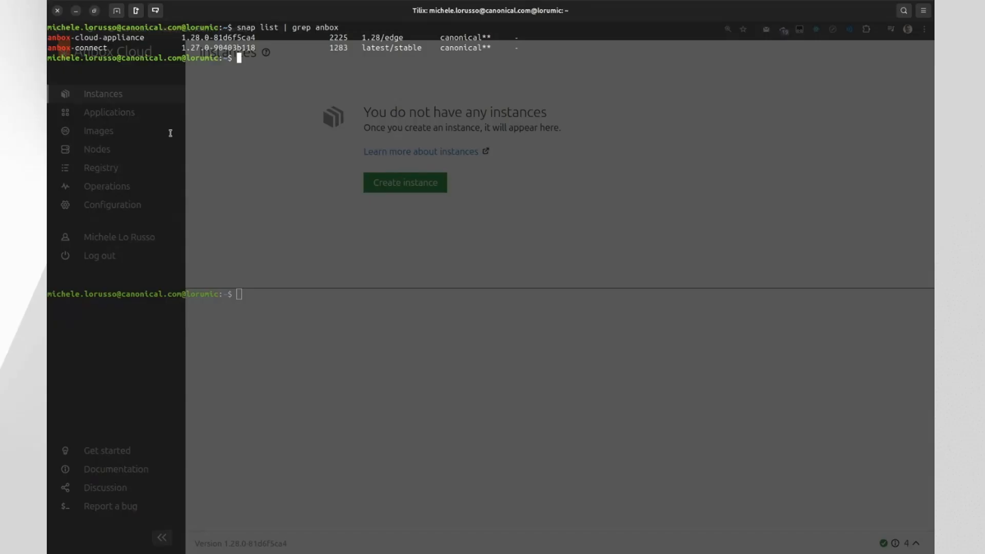
Switch to Android Studio, view the Empty Activity template for a new project without creating it, and examine the greeting text in MainActivity.kt
left_click(75, 11)
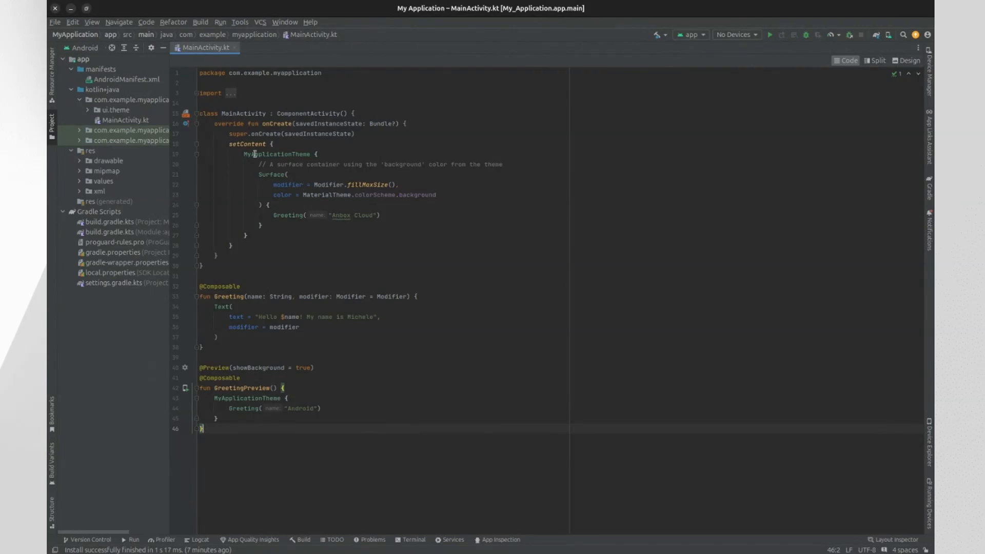
left_click(57, 23)
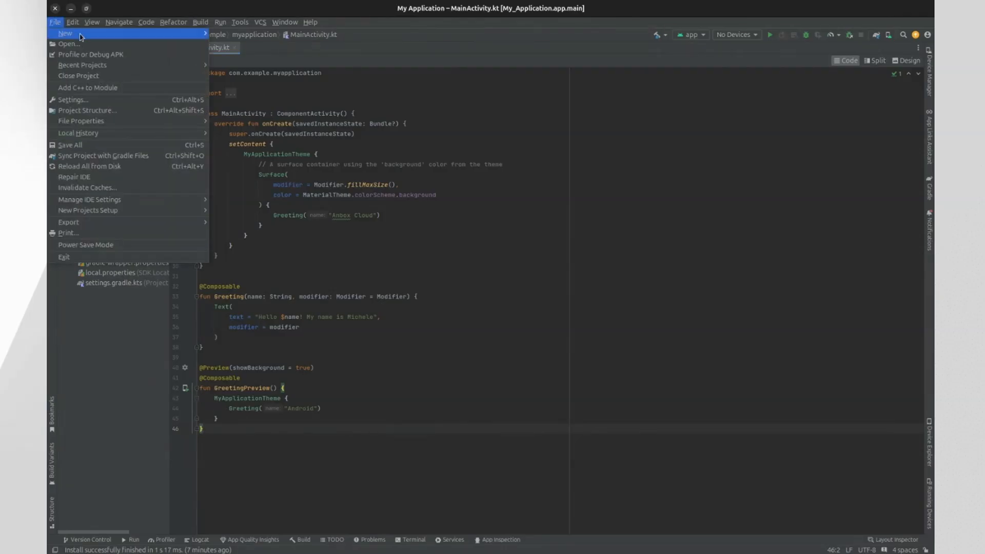
left_click(200, 22)
left_click(55, 22)
mouse_move(103, 32)
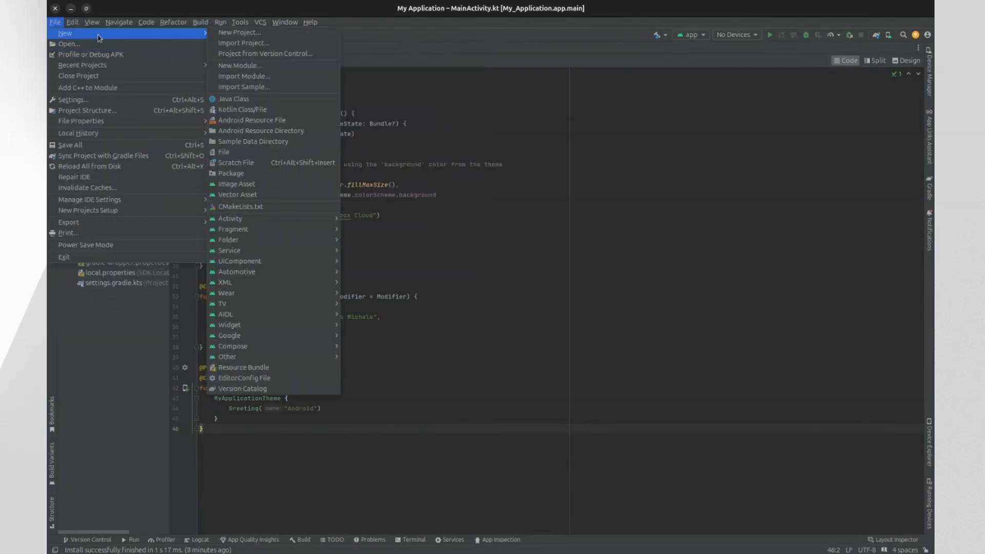
left_click(224, 33)
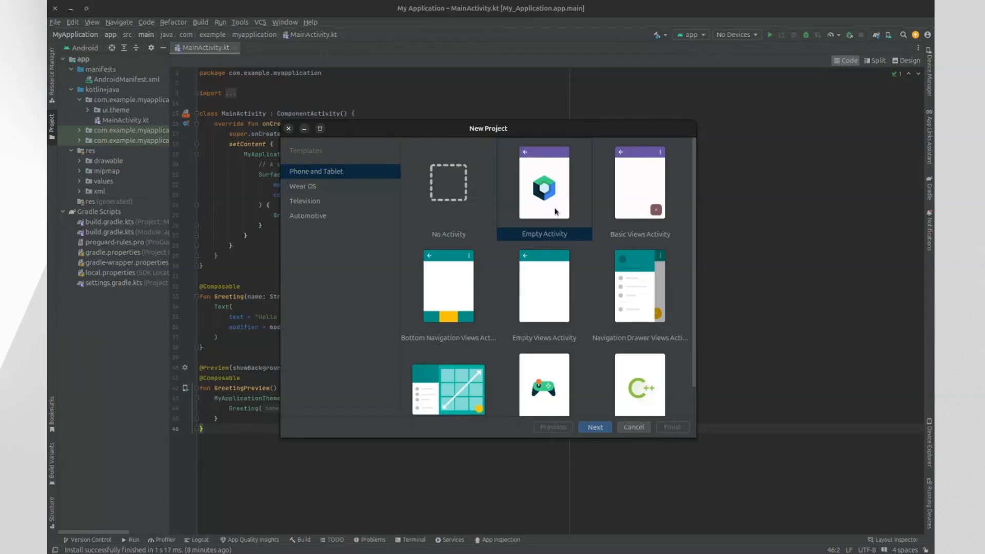
left_click(634, 426)
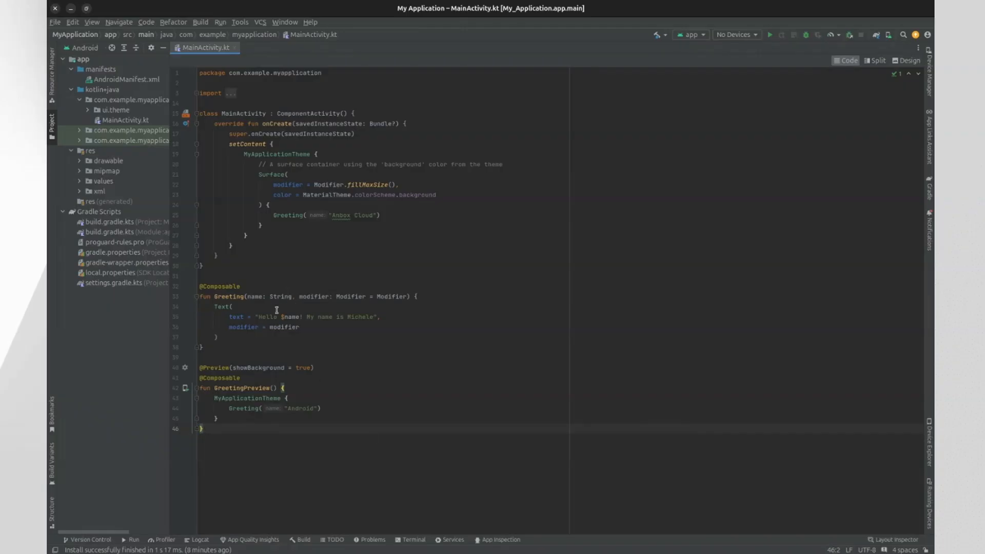
left_click_drag(258, 317, 381, 316)
left_click(381, 317)
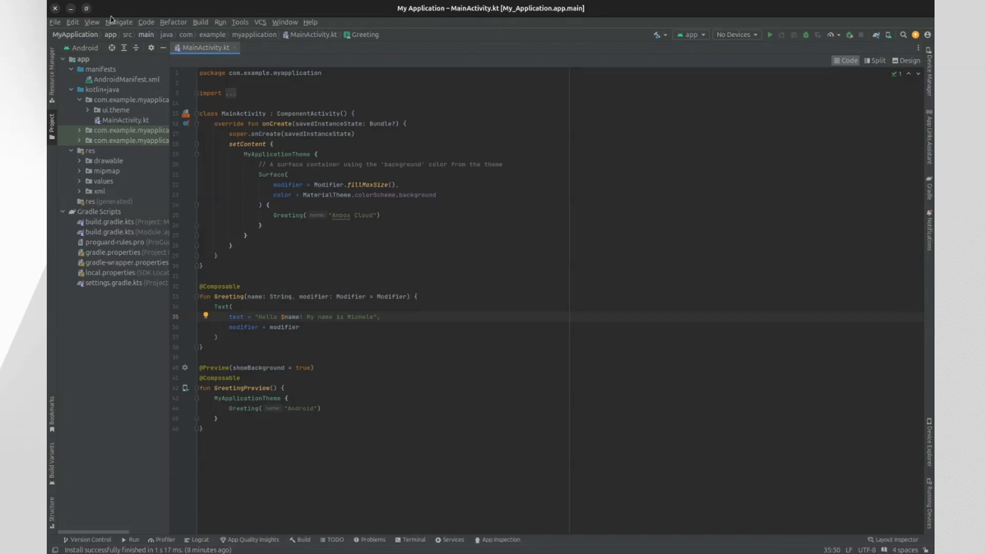
Switch to the Anbox Cloud dashboard and create and start a container instance with the jammy:android15:amd64 image, 4 CPU cores and 3 GB memory
left_click(71, 10)
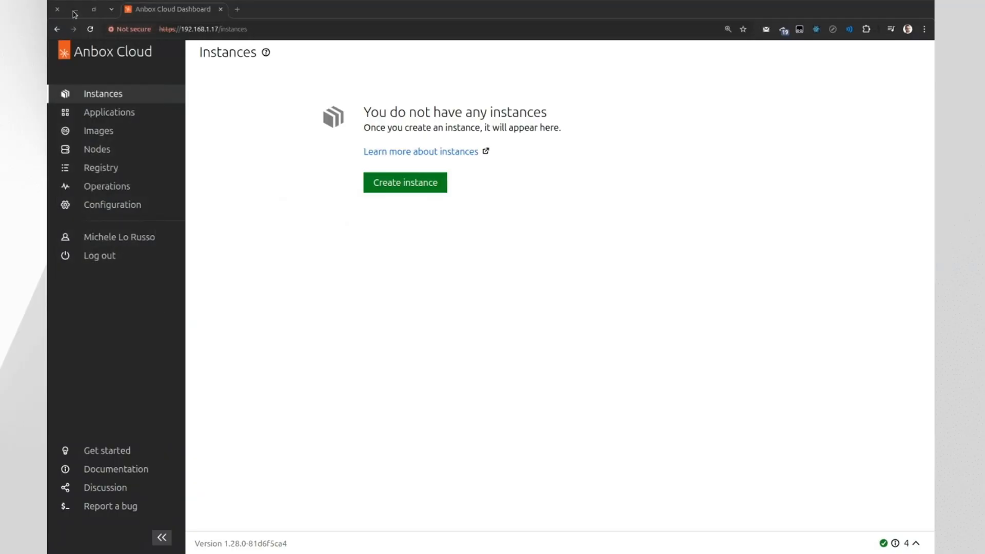
left_click(425, 177)
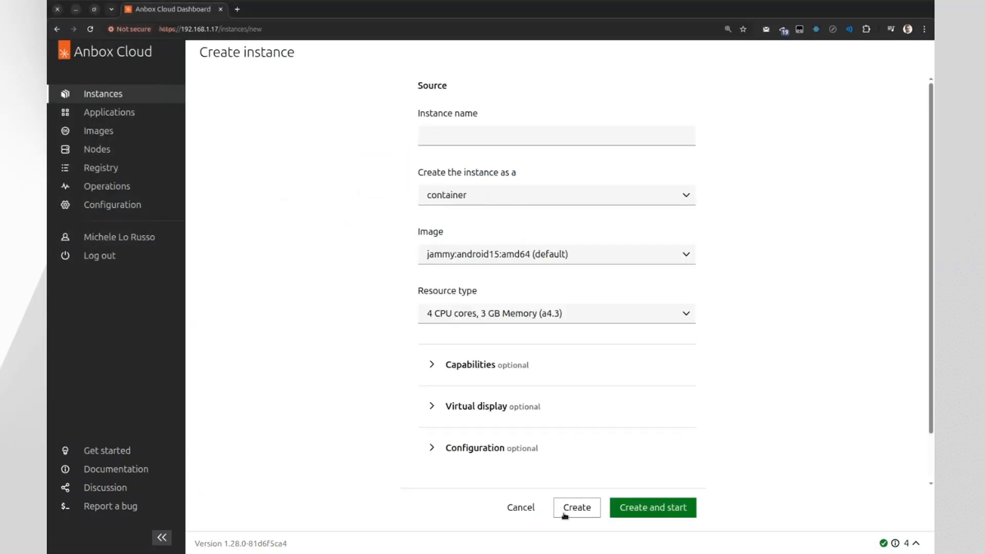
left_click(647, 508)
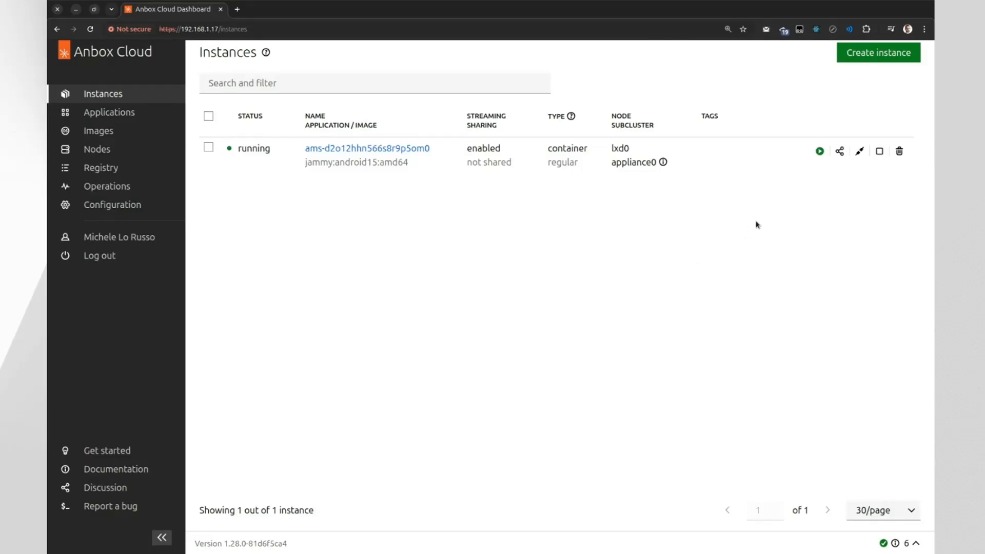
Authorize ADB connections for the running instance and view the editable settings of the created-in-anbox-ui share without changing them
left_click(859, 151)
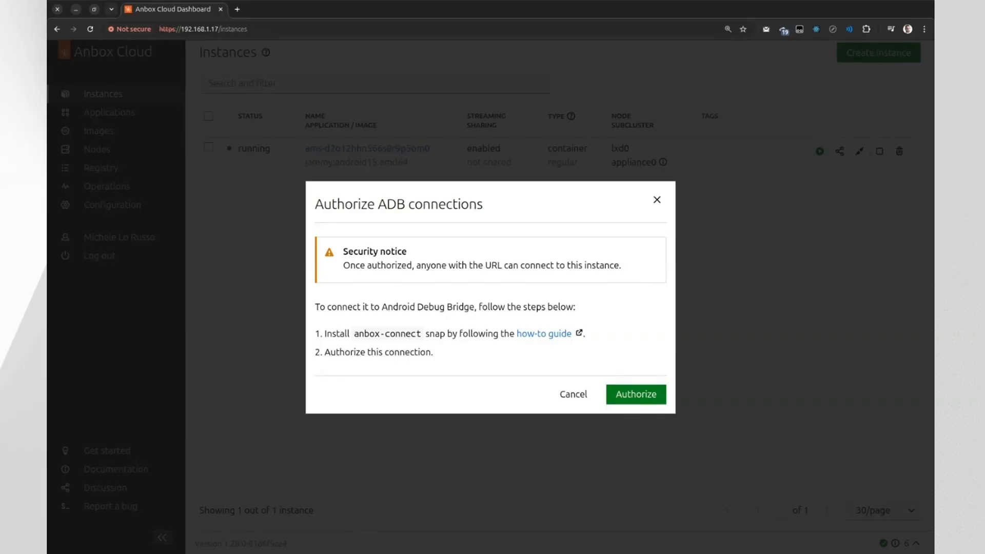
left_click(648, 400)
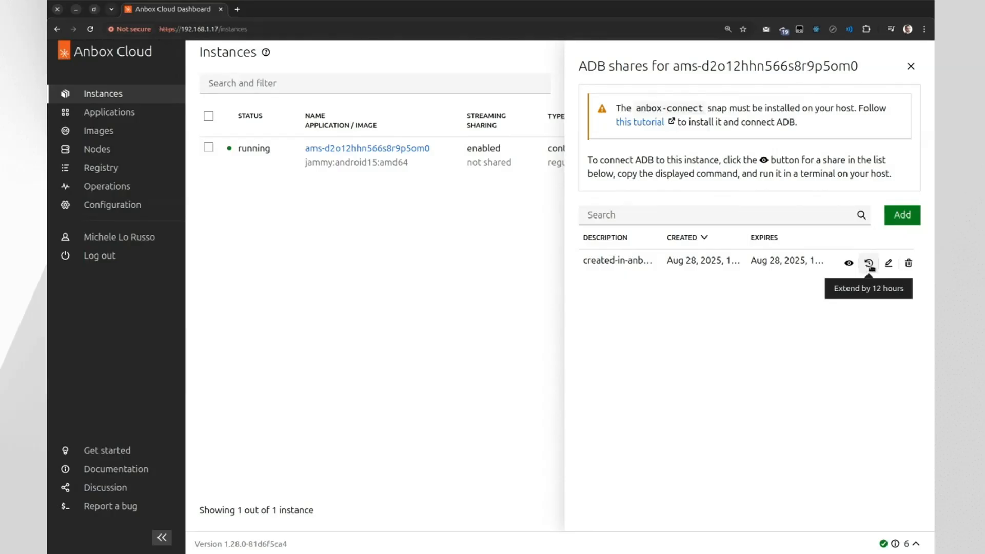
left_click(889, 263)
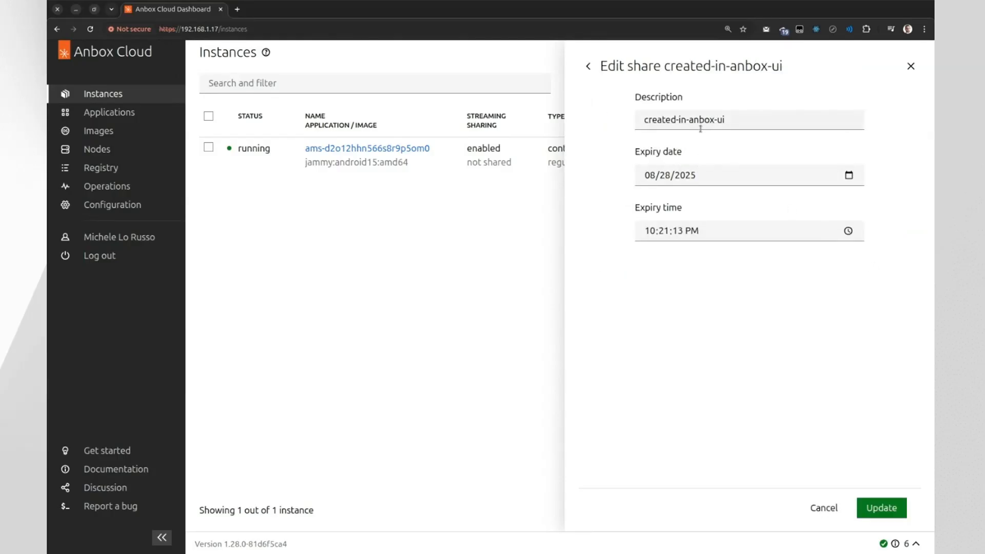
left_click(592, 67)
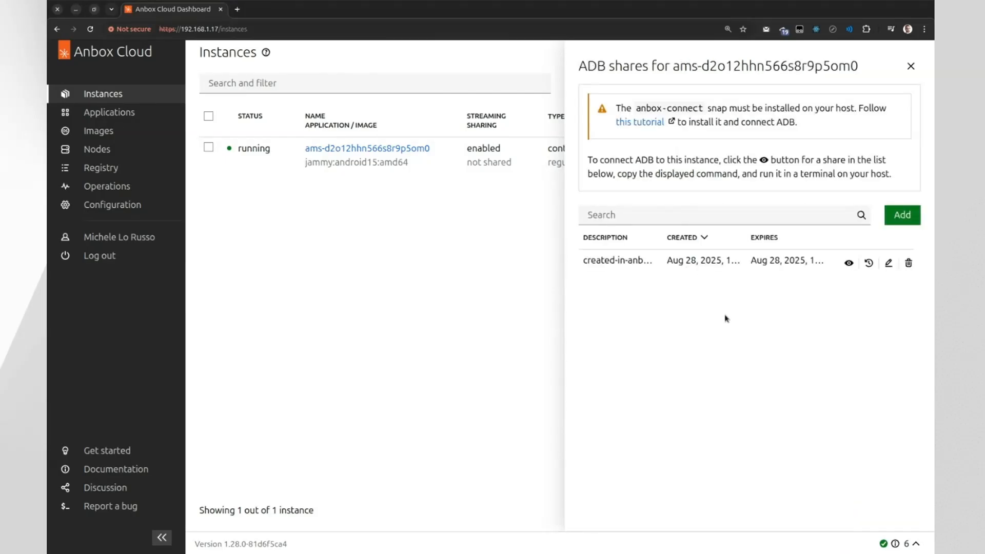
Add another ADB share for the instance with the description new-share
left_click(893, 218)
triple_click(748, 128)
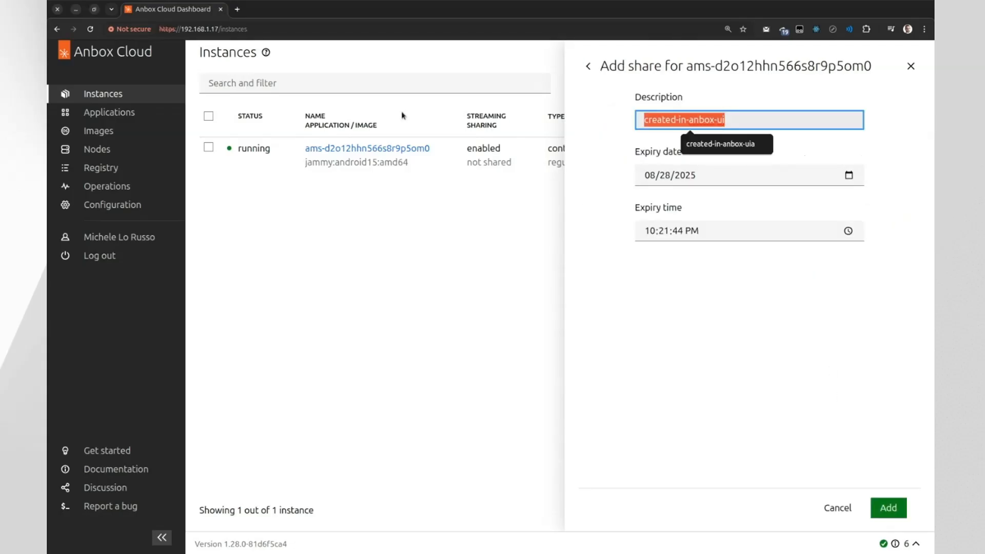
type("new-share")
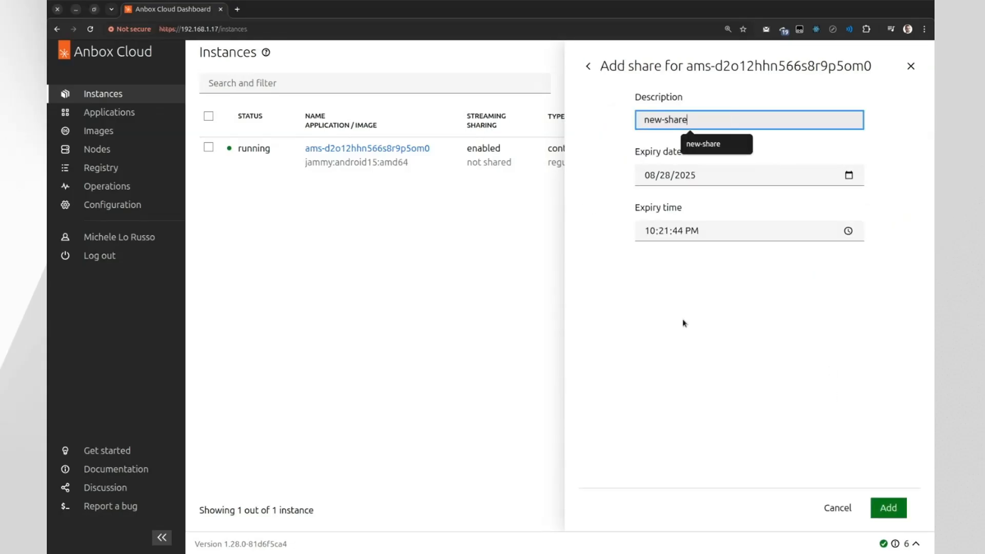
left_click(904, 510)
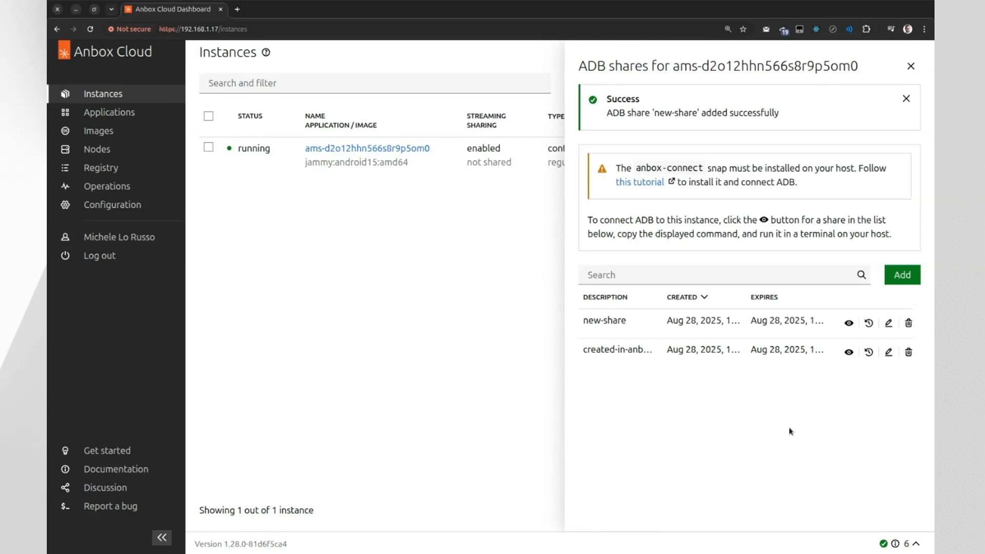
Filter the ADB shares by "share" and clear the filter
left_click(637, 275)
type("share")
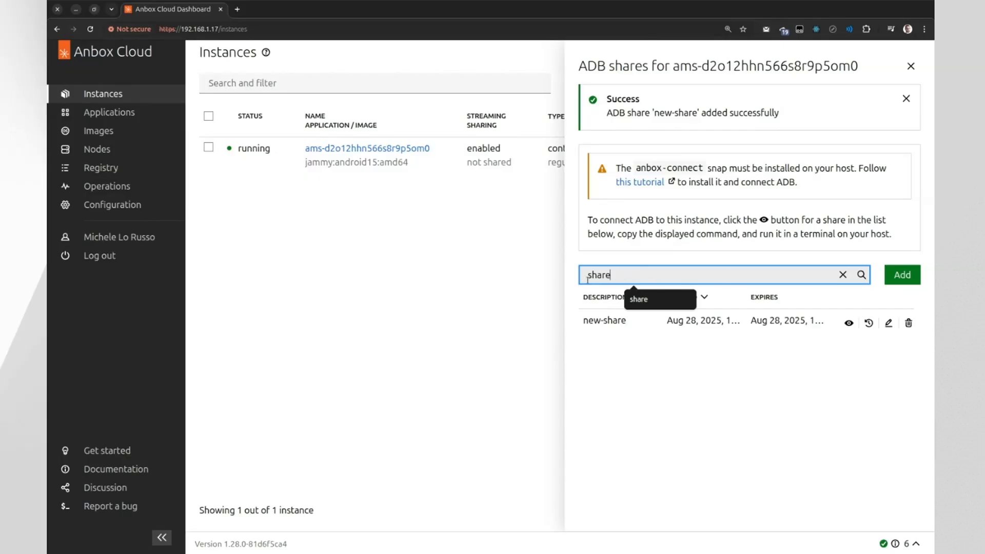
left_click(841, 275)
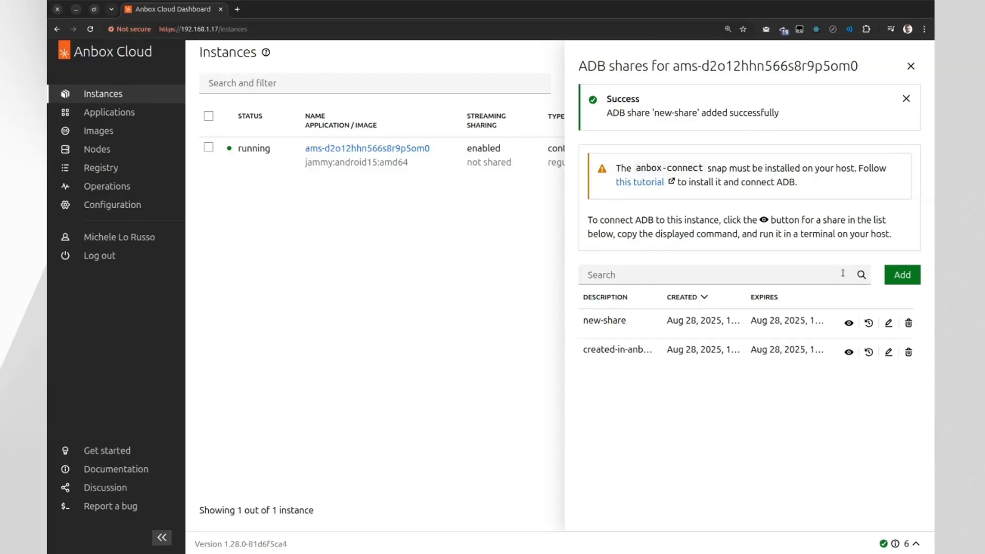
Delete the new-share ADB share and dismiss the notification
left_click(908, 323)
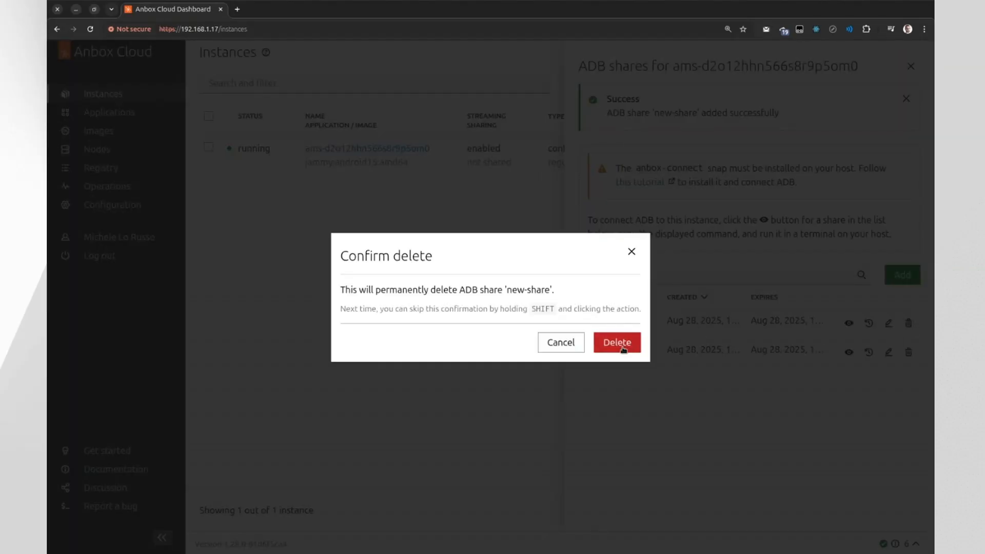
left_click(624, 349)
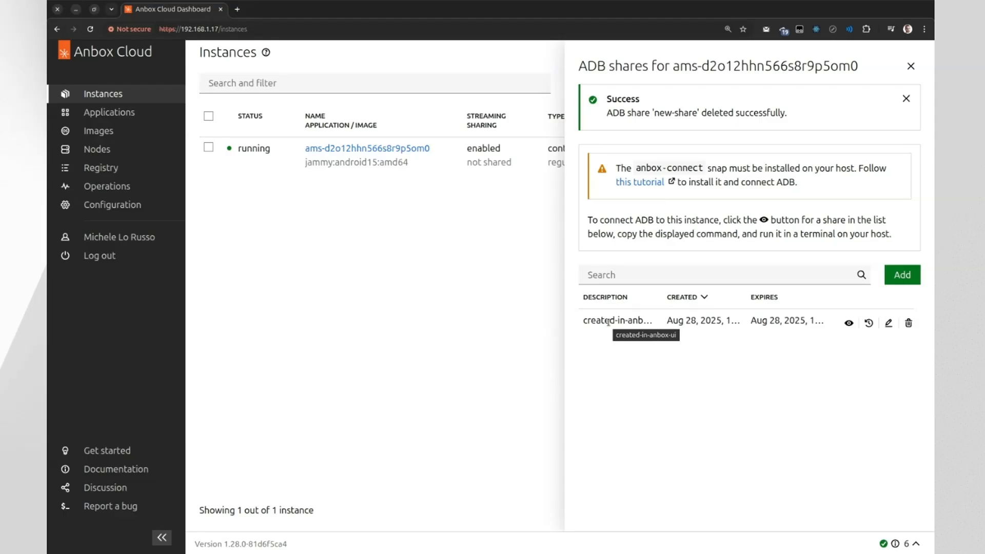
left_click(906, 99)
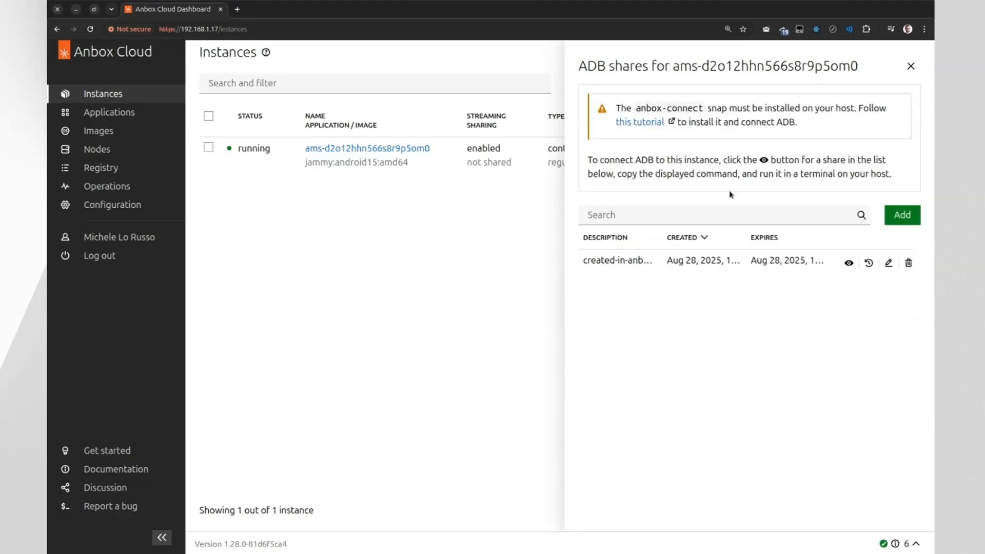
Copy the created-in-anbox-ui share's anbox-connect command with its connection token, run it in the Tilix terminal, and accept the untrusted certificate
left_click_drag(893, 176, 583, 161)
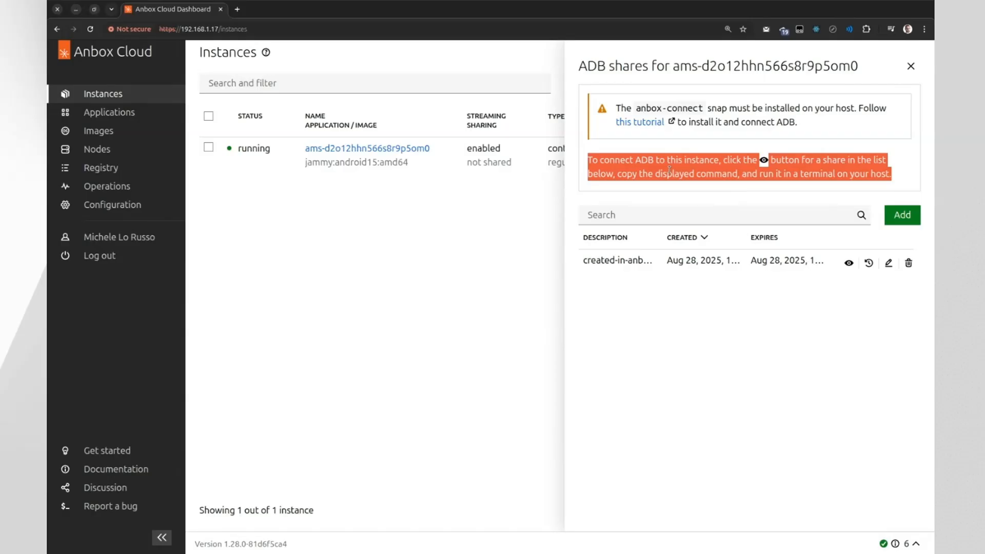
left_click(670, 169)
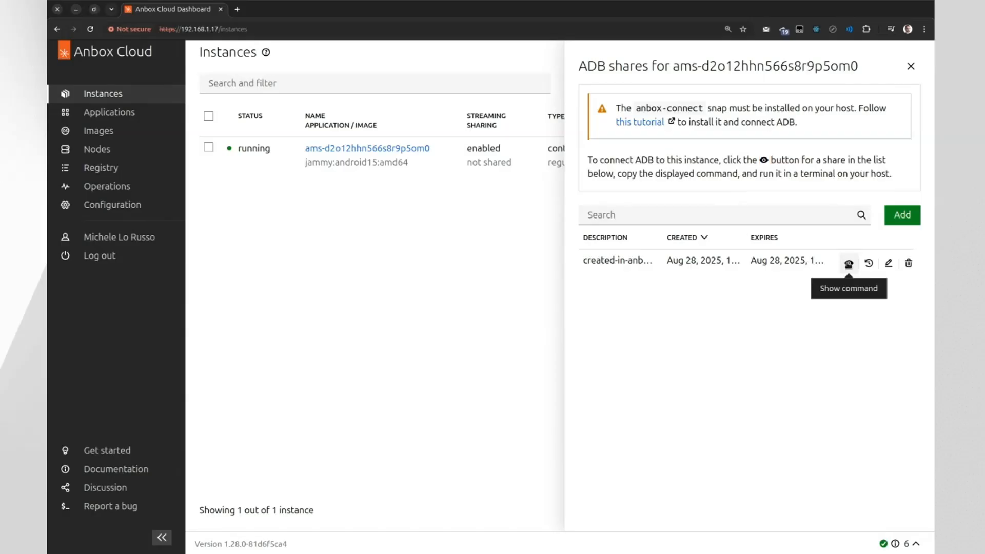
left_click(849, 263)
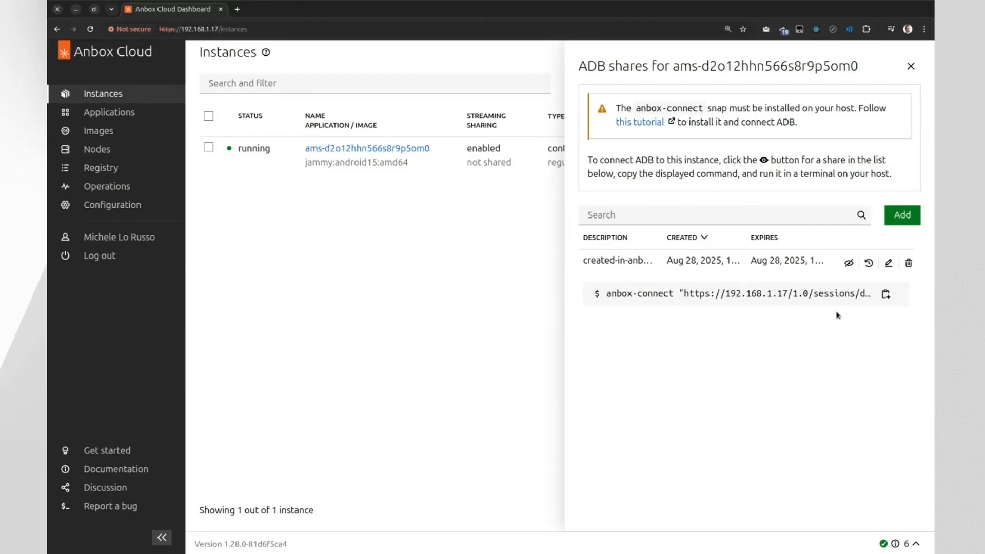
left_click(886, 294)
key("alt+Tab")
key("ctrl+shift+v")
key("Return")
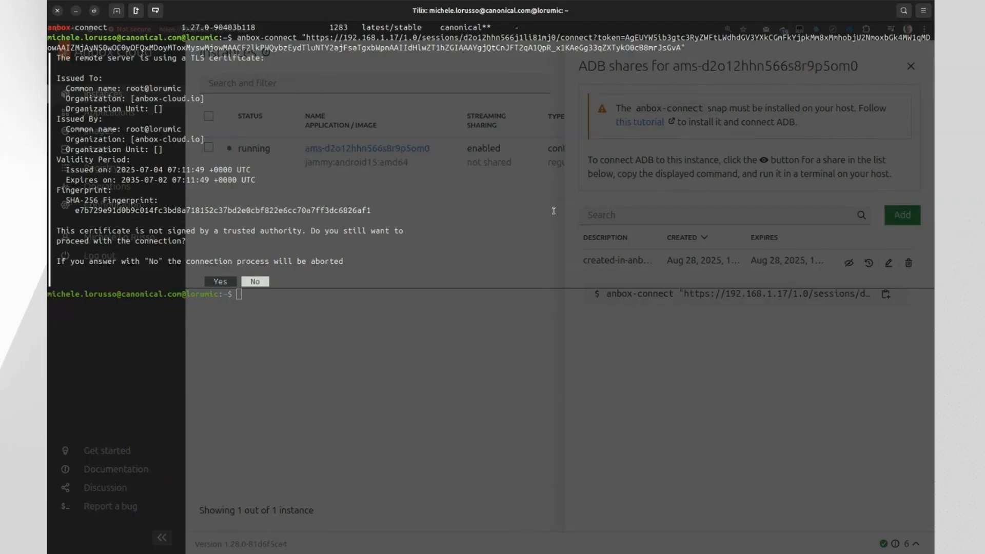
key("Left")
key("Return")
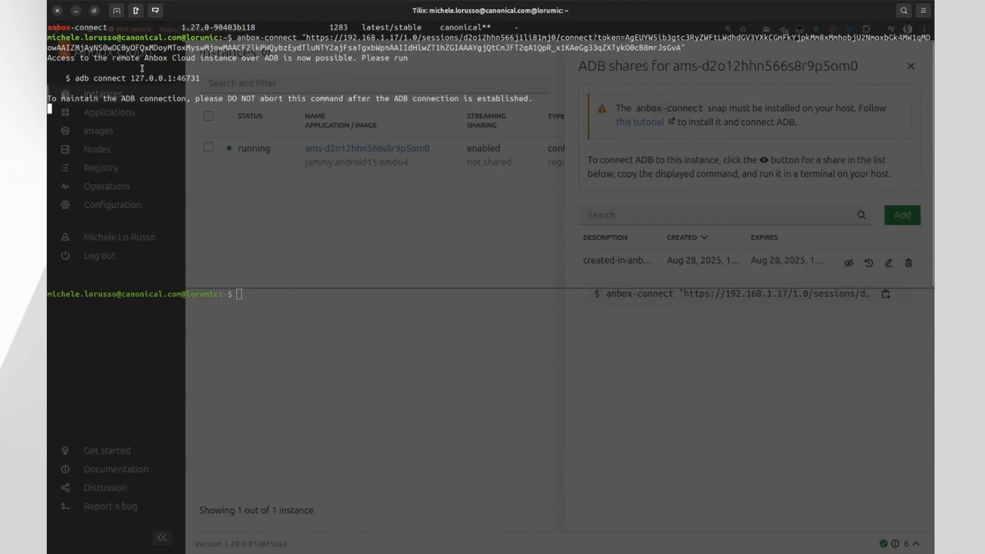
Run adb connect 127.0.0.1:46731 in the second terminal pane and list the attached devices with adb devices
left_click_drag(76, 77, 201, 76)
left_click(325, 358)
key("ctrl+shift+v")
key("Return")
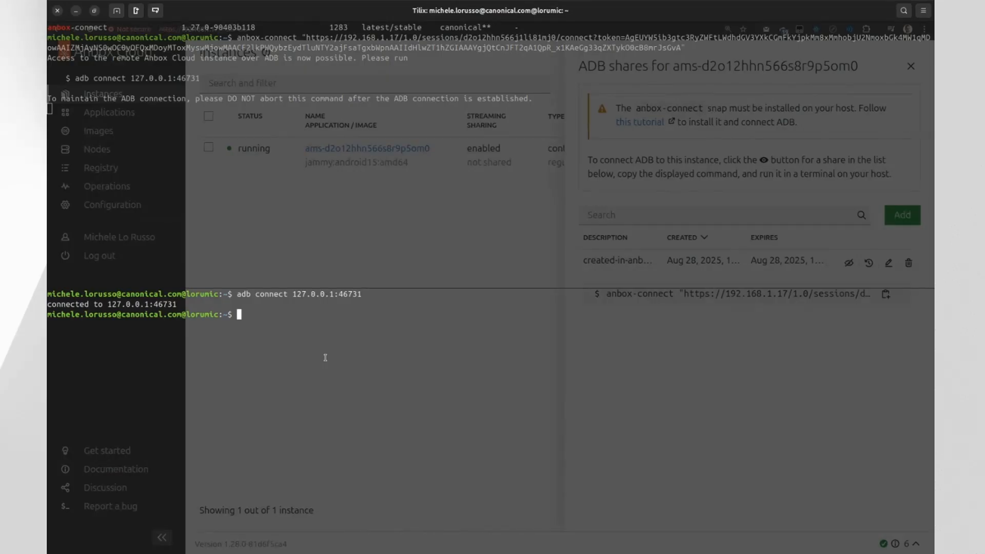
type("adb devices")
key("Return")
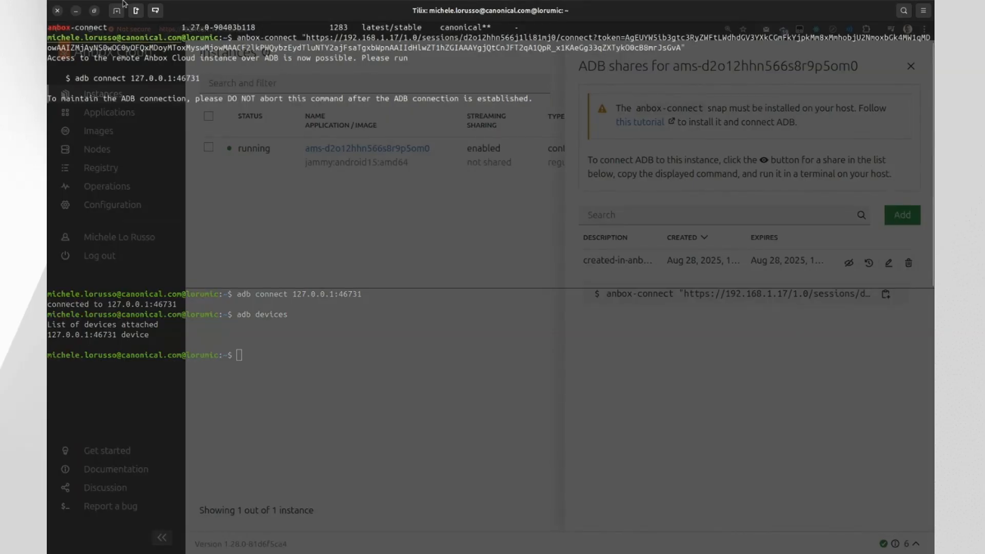
Return to the Anbox Cloud dashboard, close the ADB shares, and start streaming the running instance
left_click(76, 11)
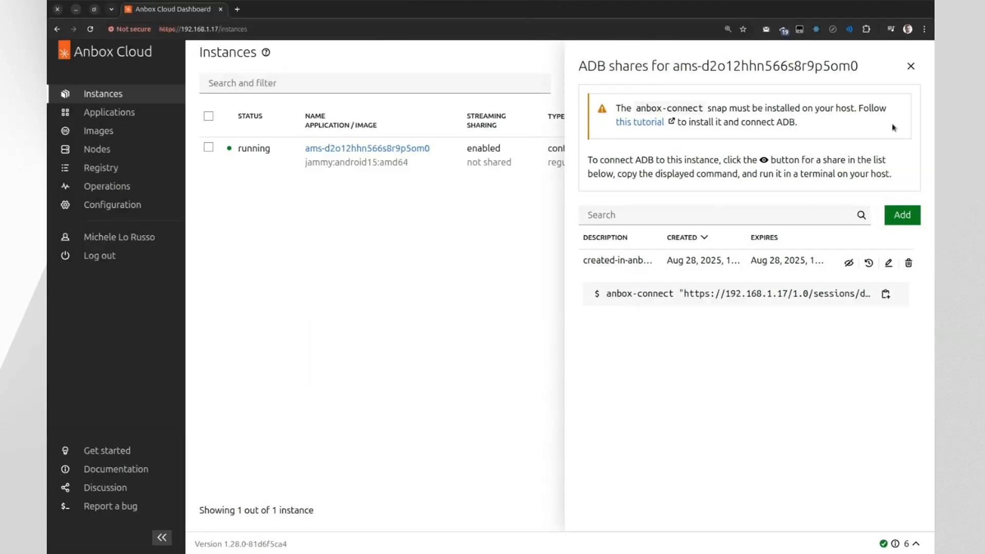
left_click(911, 66)
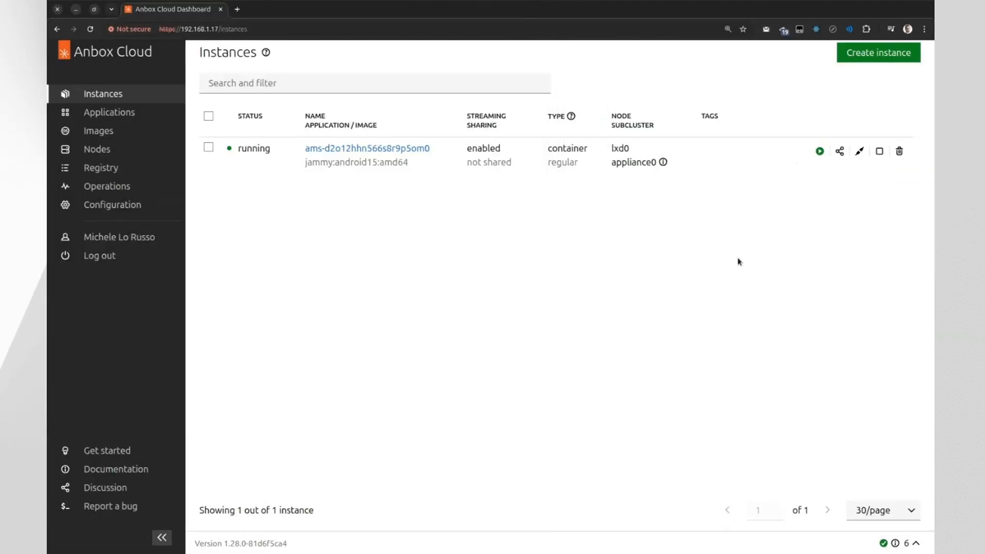
left_click(820, 151)
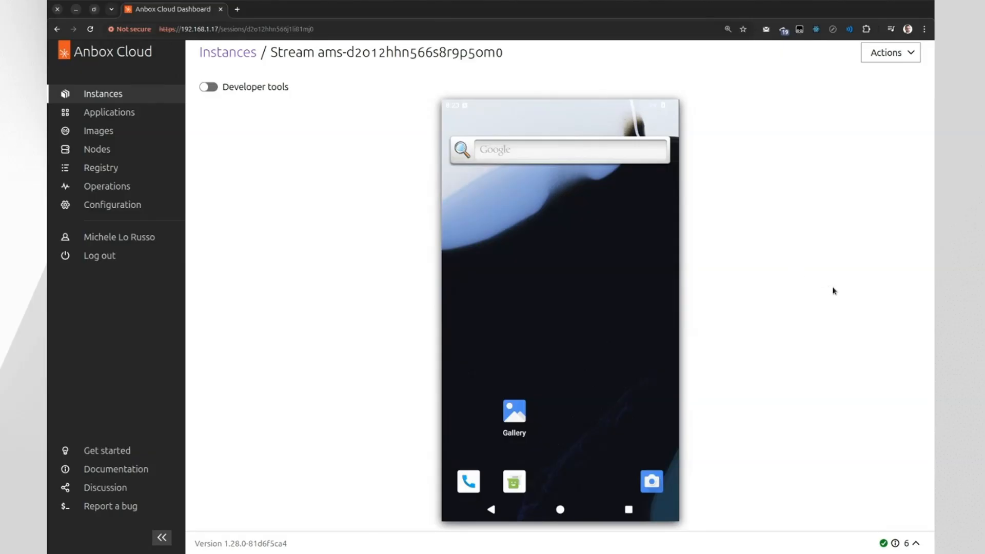
Arrange the dashboard's browser window side by side with Android Studio and open the full app list on the streamed Android device
left_click_drag(812, 12, 49, 58)
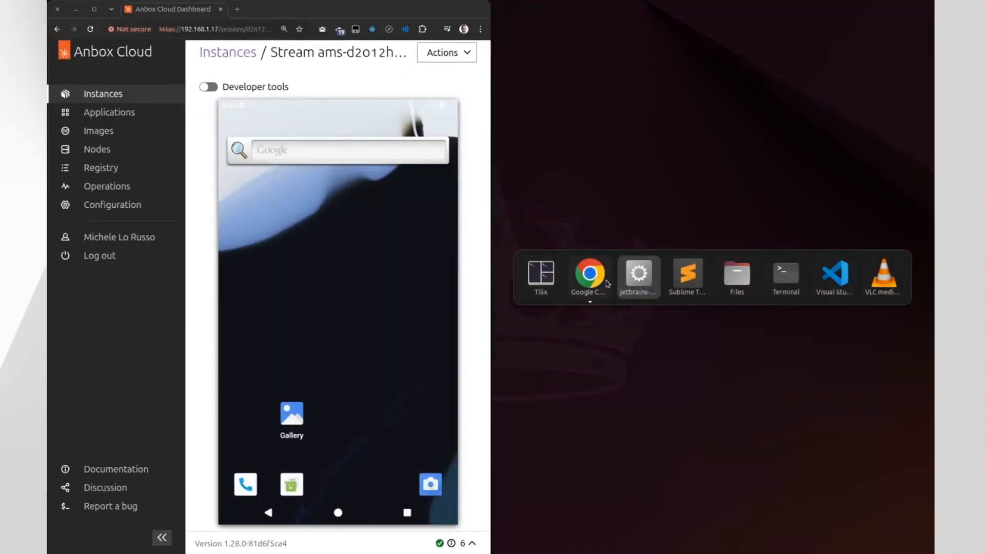
left_click(634, 279)
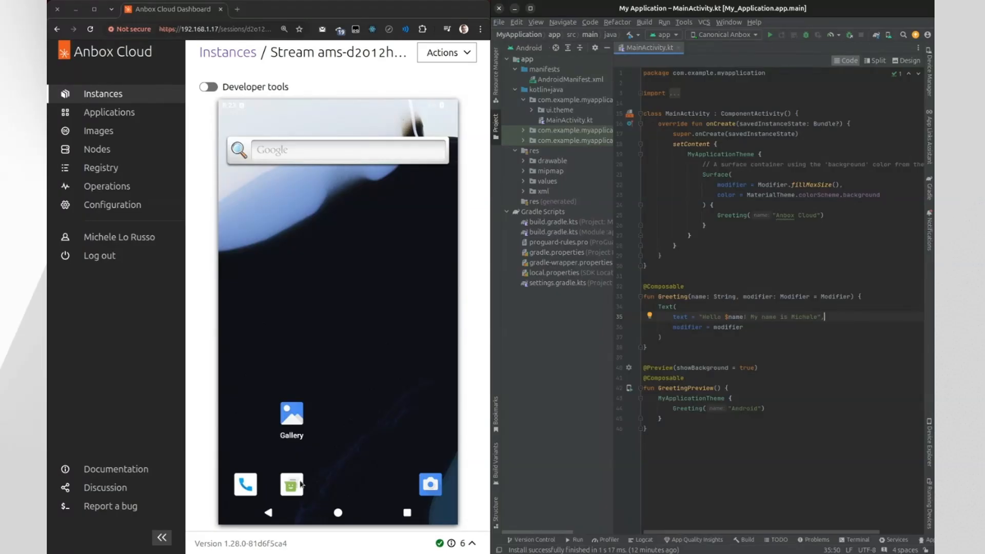
left_click_drag(362, 469, 365, 337)
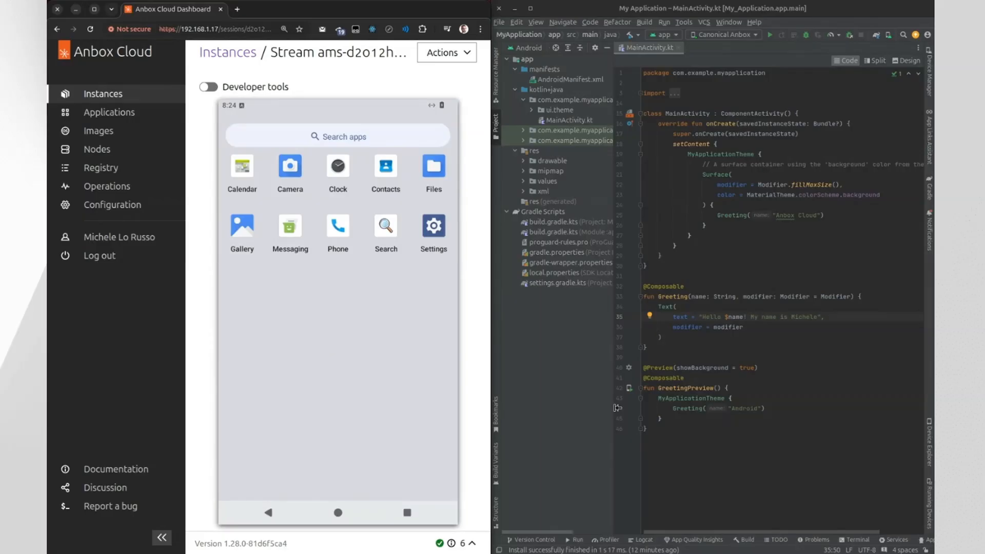
Run the app configuration of My Application from Android Studio on the Canonical Anbox device
left_click(736, 437)
left_click(770, 35)
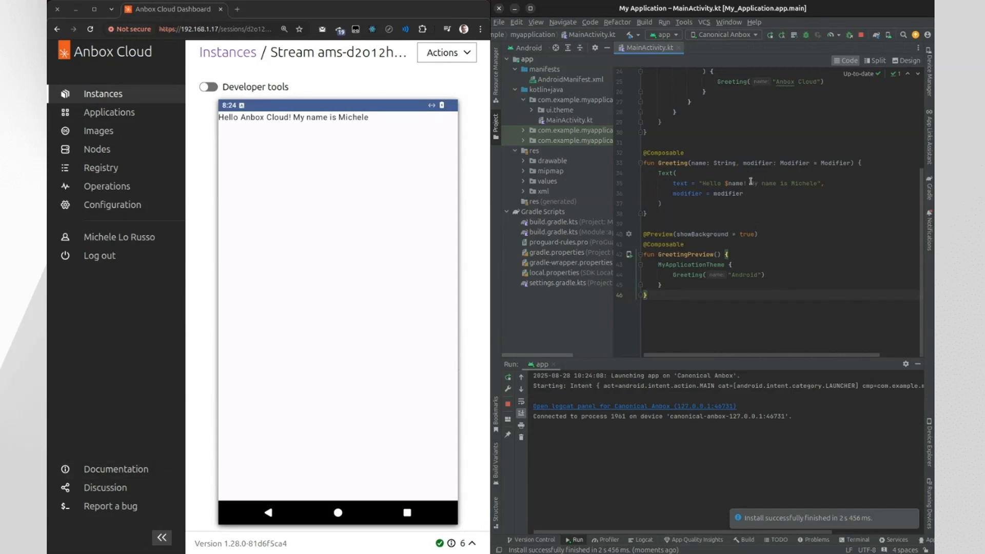
Remove the sentence introducing the author's name from the Greeting text in MainActivity.kt, leaving "Hello $name!", and rerun the app on Canonical Anbox
left_click_drag(747, 183, 818, 183)
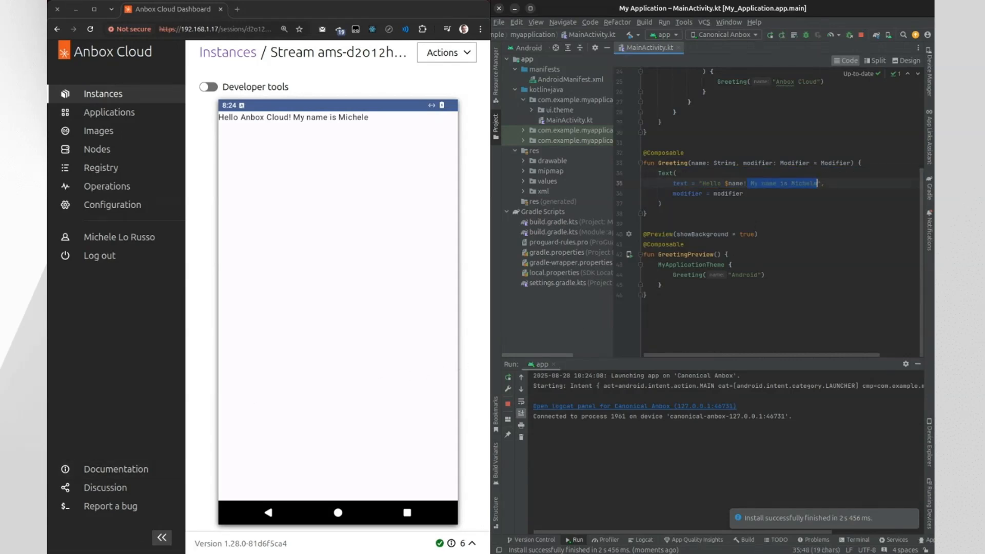
key("BackSpace")
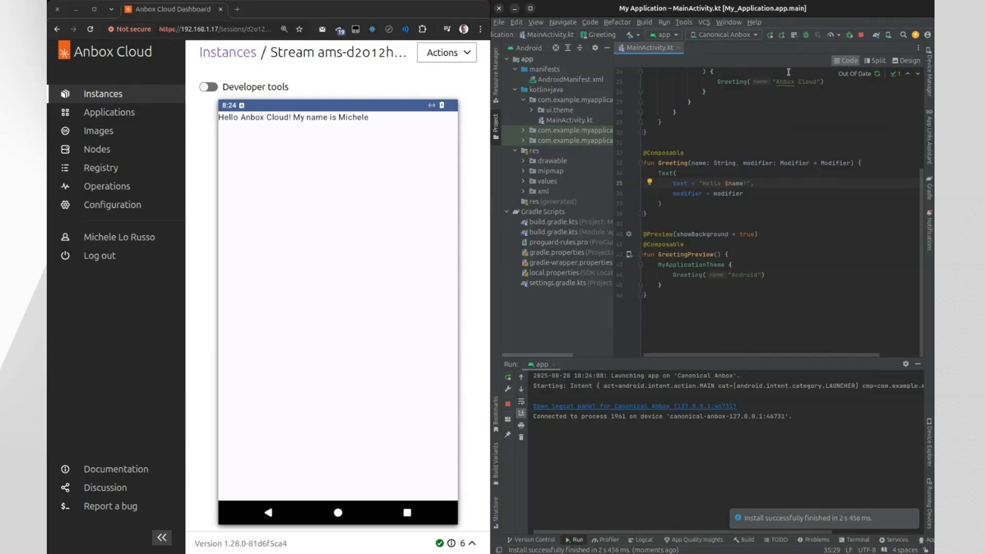
left_click(770, 35)
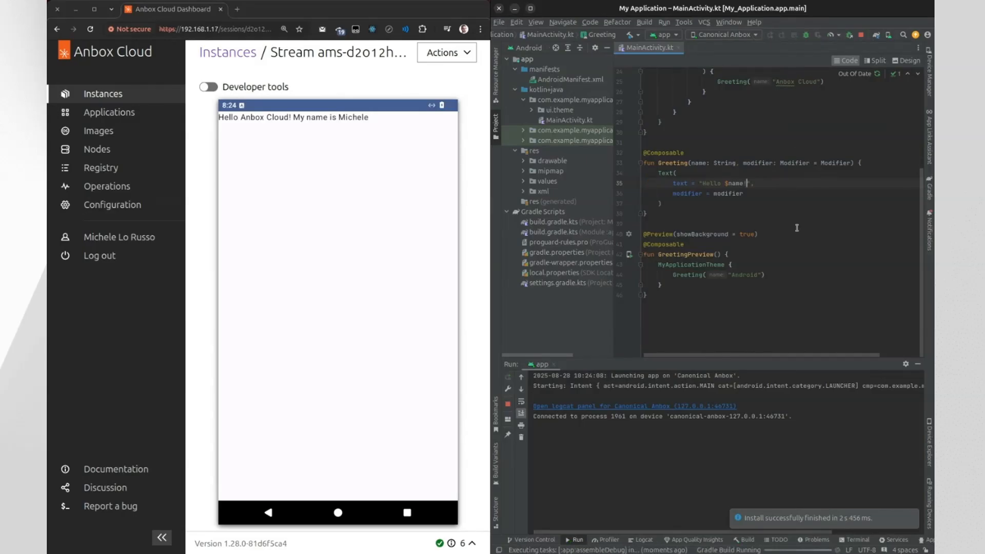